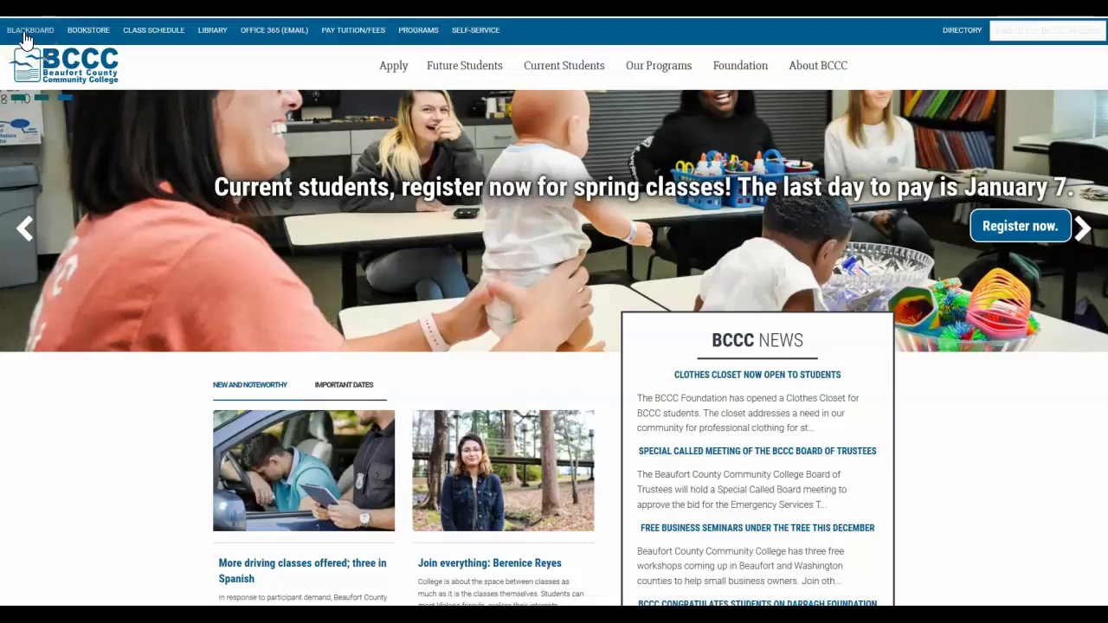
left_click(26, 39)
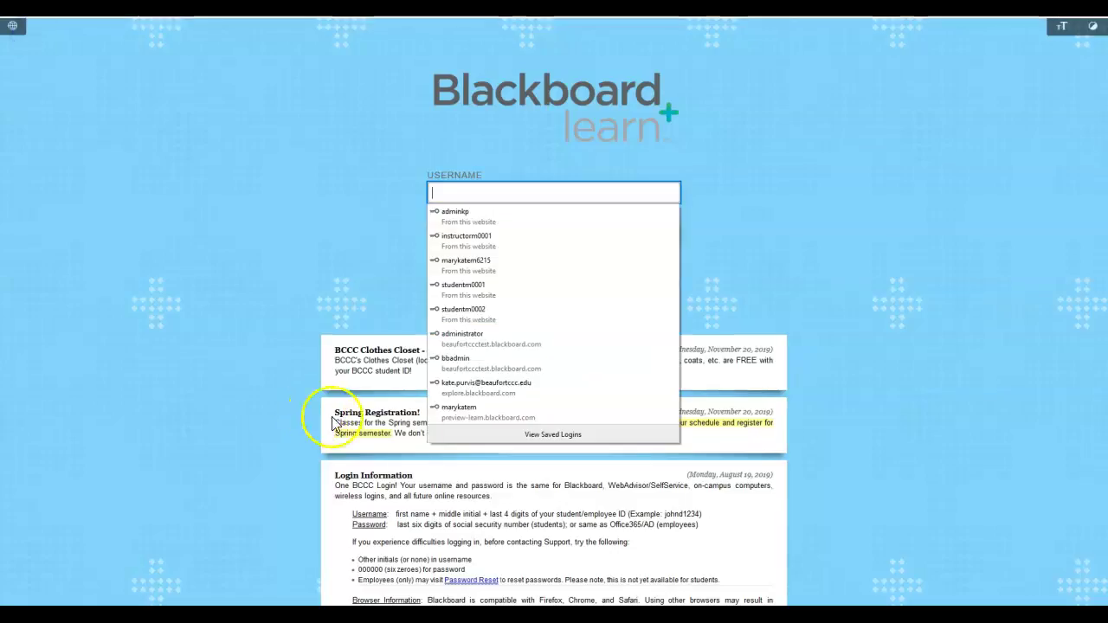
scroll(933, 291, "down", 2)
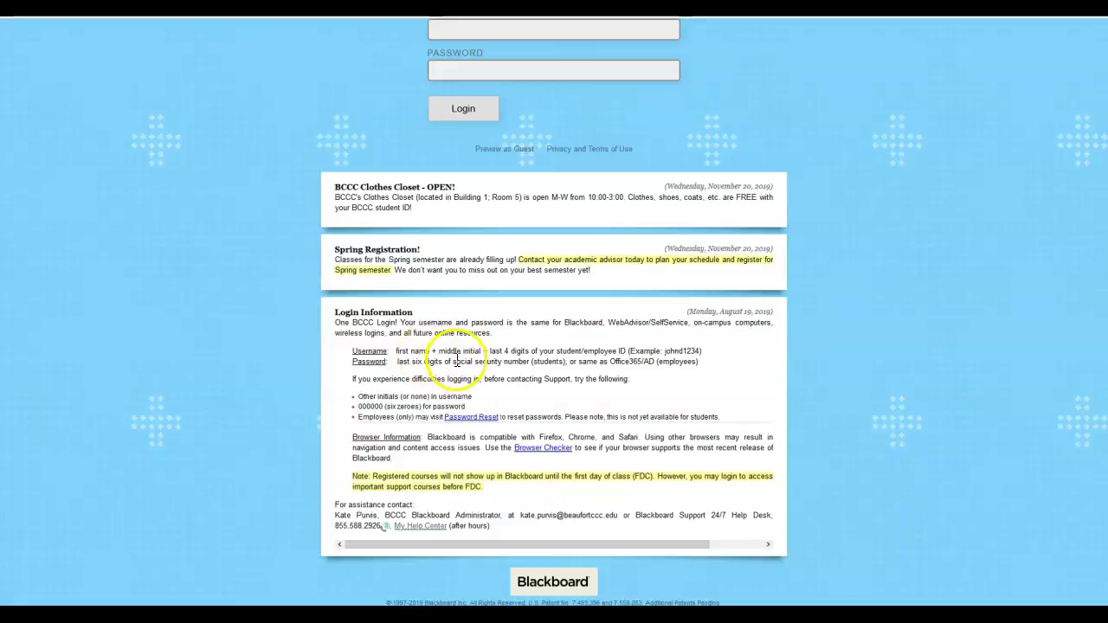
left_click(585, 354)
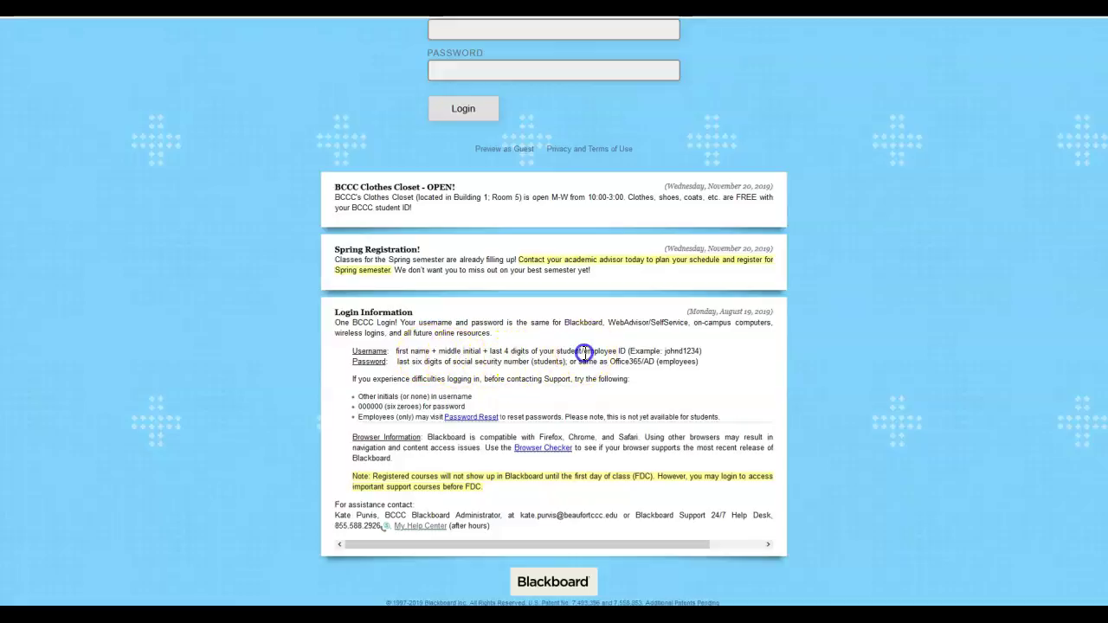
left_click_drag(584, 353, 625, 354)
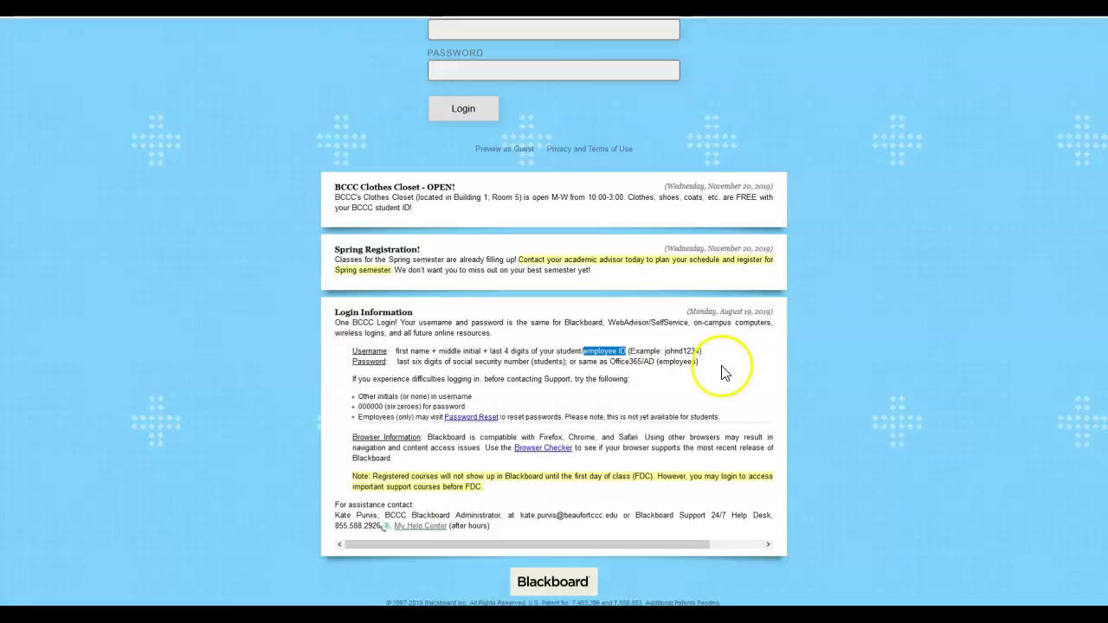
left_click(404, 357)
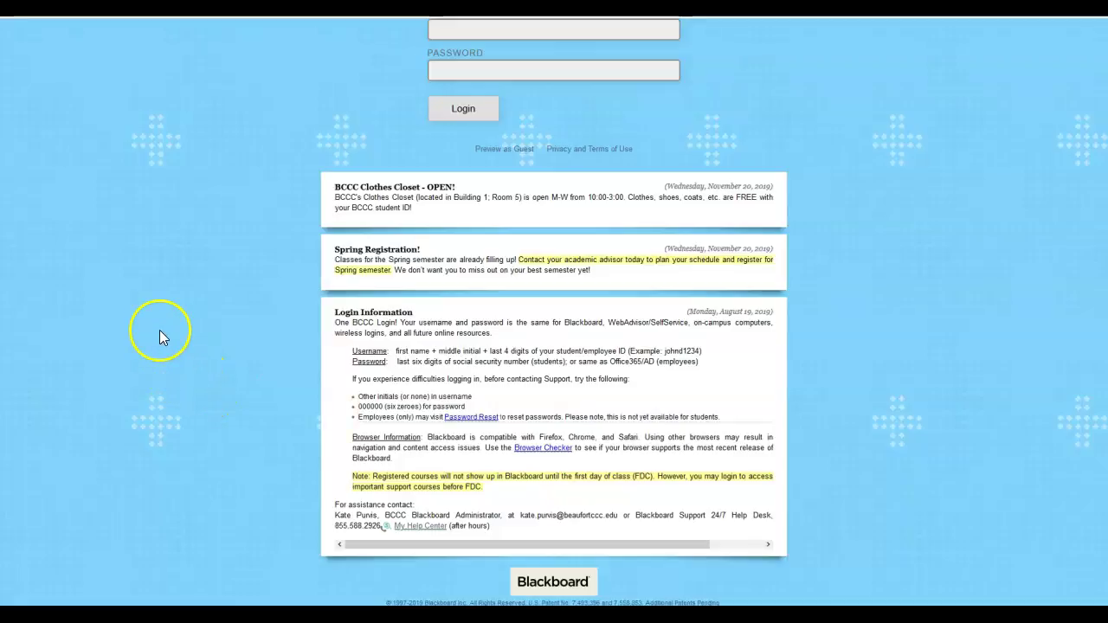
Step: Open the employee Password Reset page and bring its Password Calculator into view
scroll(130, 260, "up", 3)
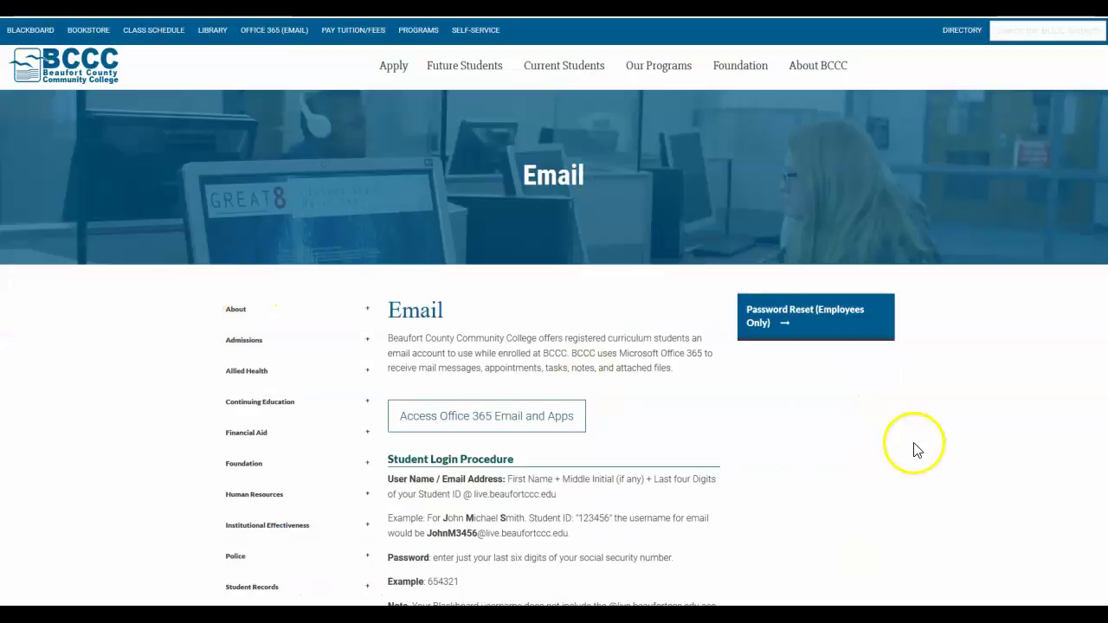
left_click(801, 322)
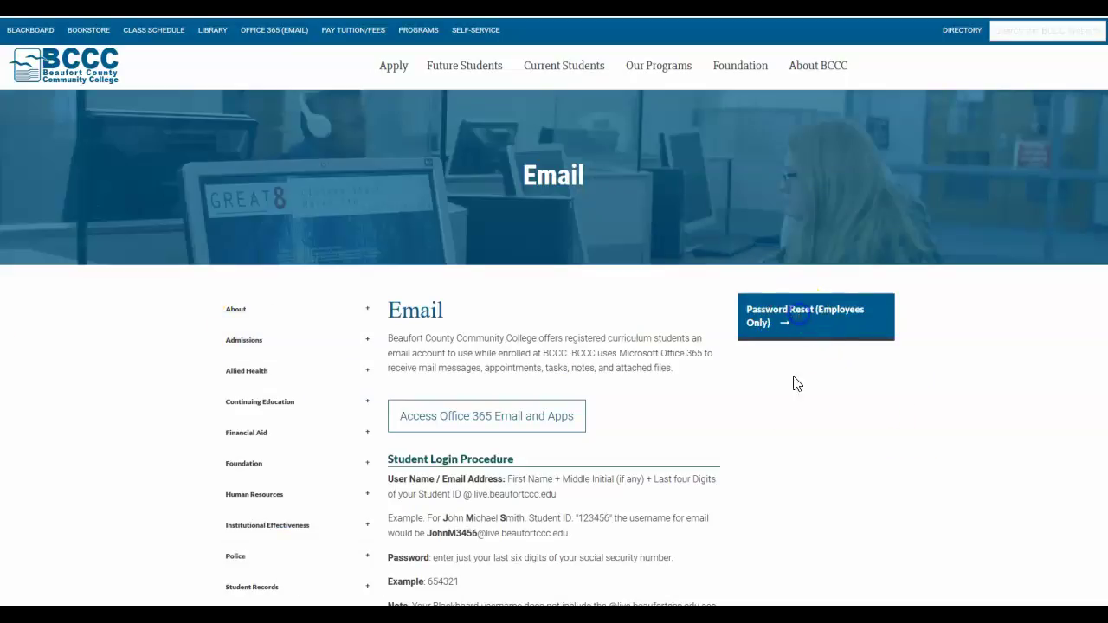
scroll(797, 412, "down", 5)
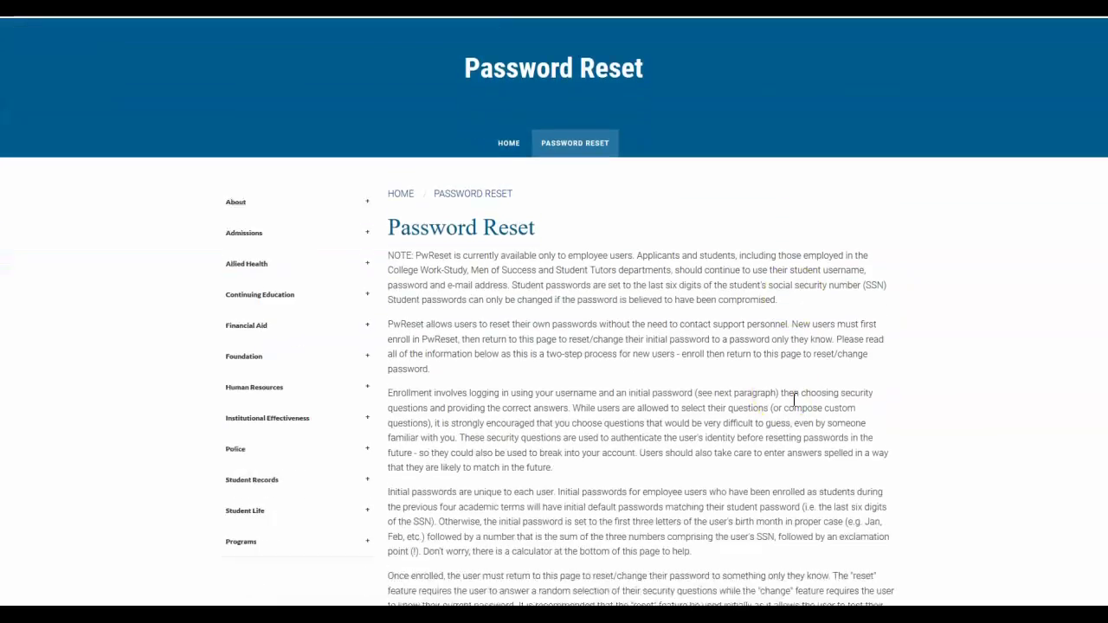
scroll(653, 355, "down", 2)
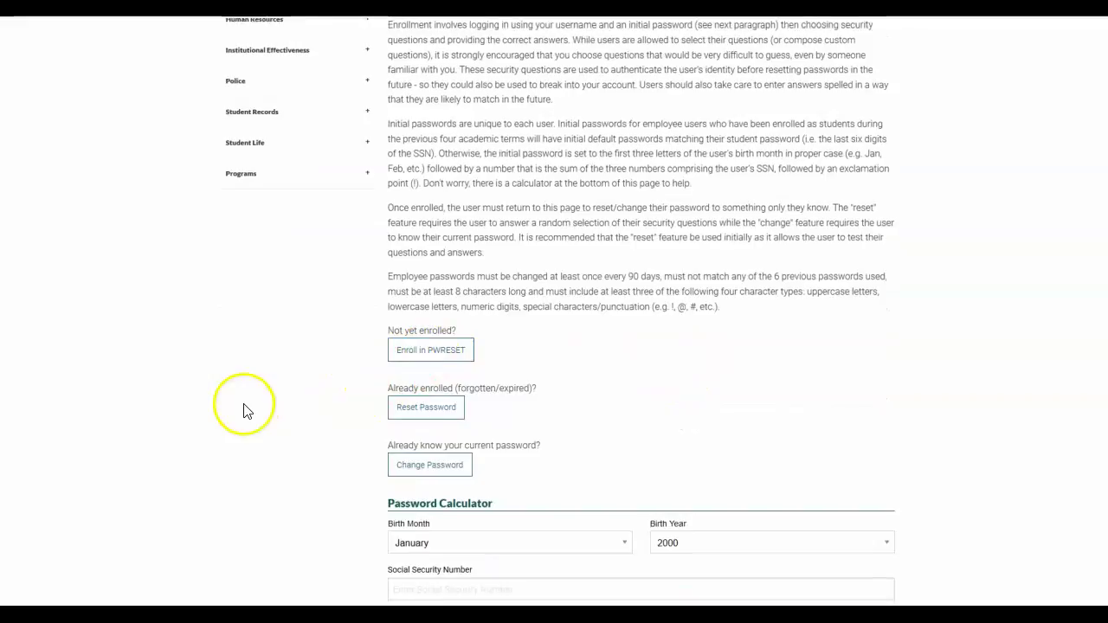
scroll(247, 407, "down", 1)
scroll(1022, 412, "down", 1)
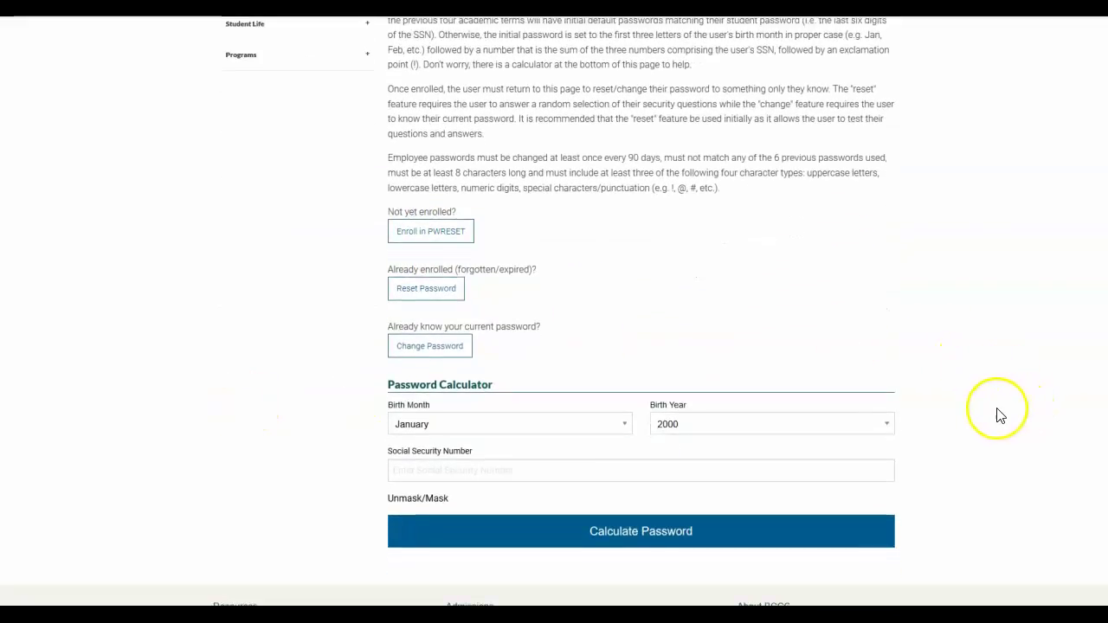
left_click(437, 235)
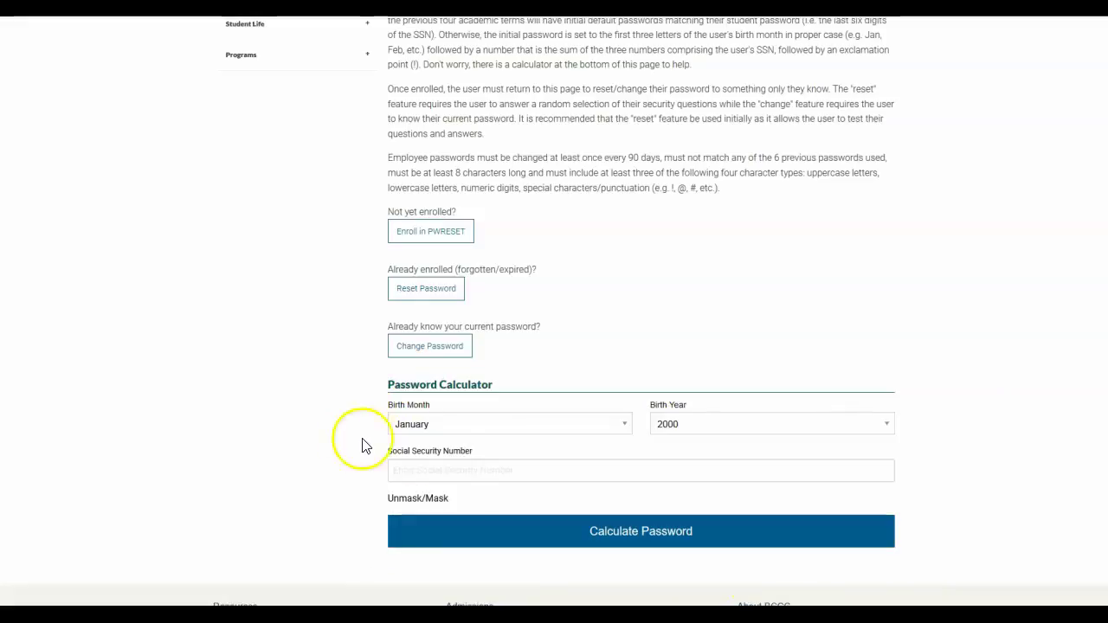
Step: Set the birth month to August and the birth year to 1974
left_click(627, 424)
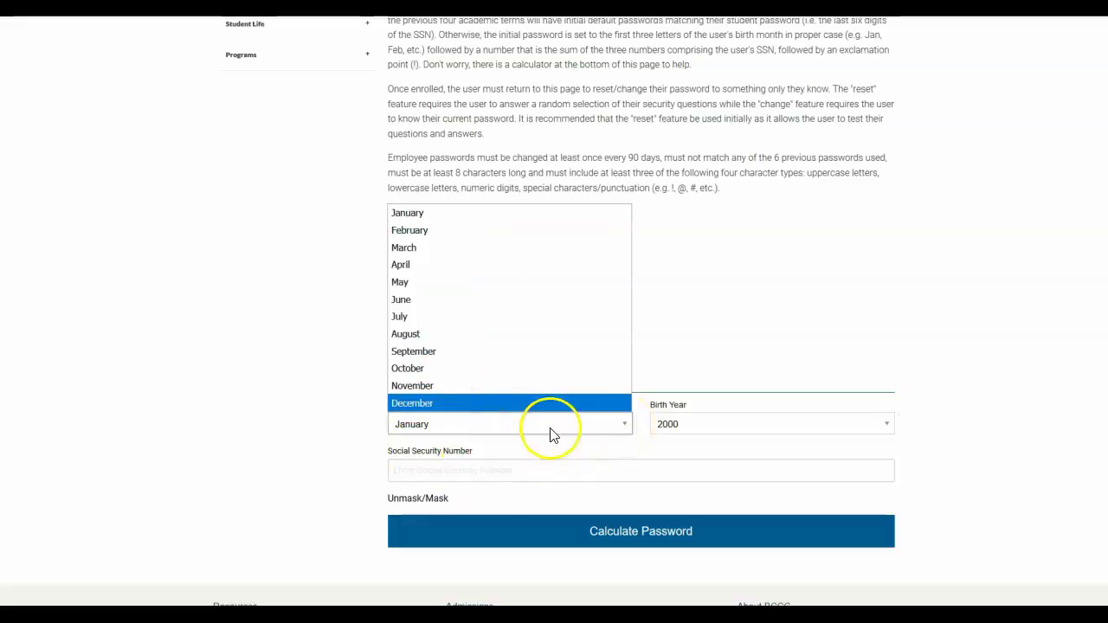
left_click(445, 335)
left_click(886, 424)
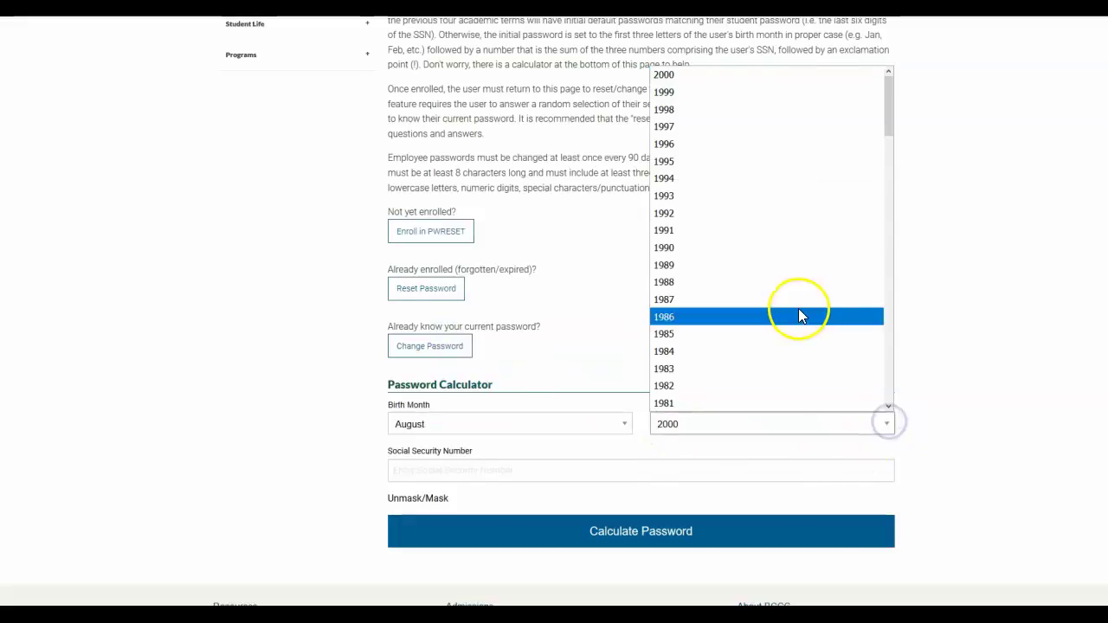
scroll(797, 312, "down", 3)
left_click(745, 320)
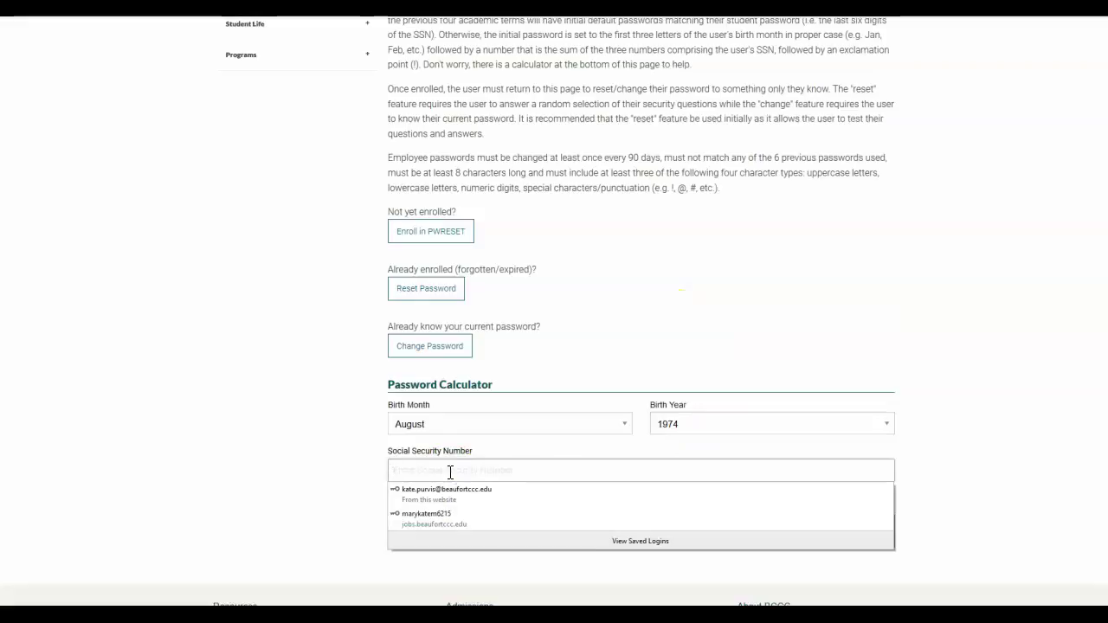
Step: Enter the Social Security Number, calculate the temporary password, and select the result
type("1")
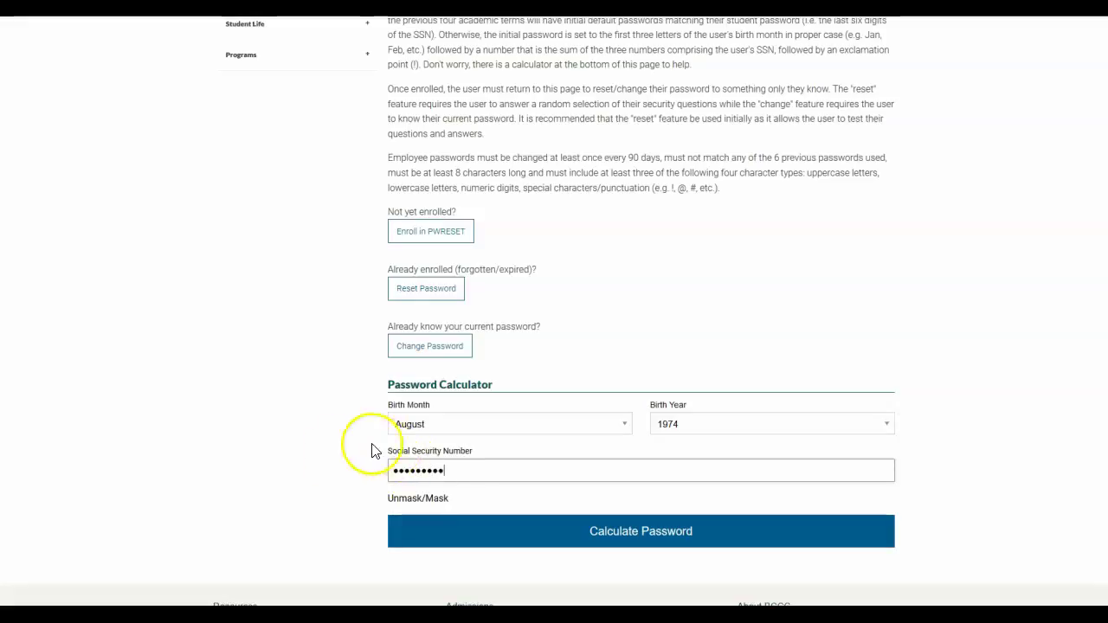
left_click(307, 472)
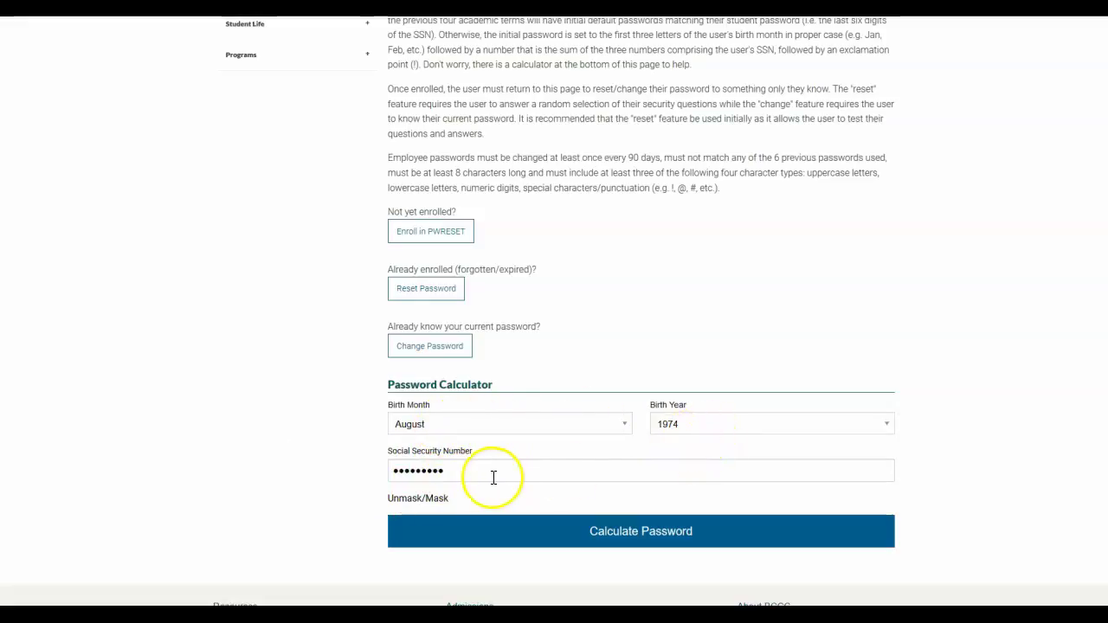
left_click(647, 537)
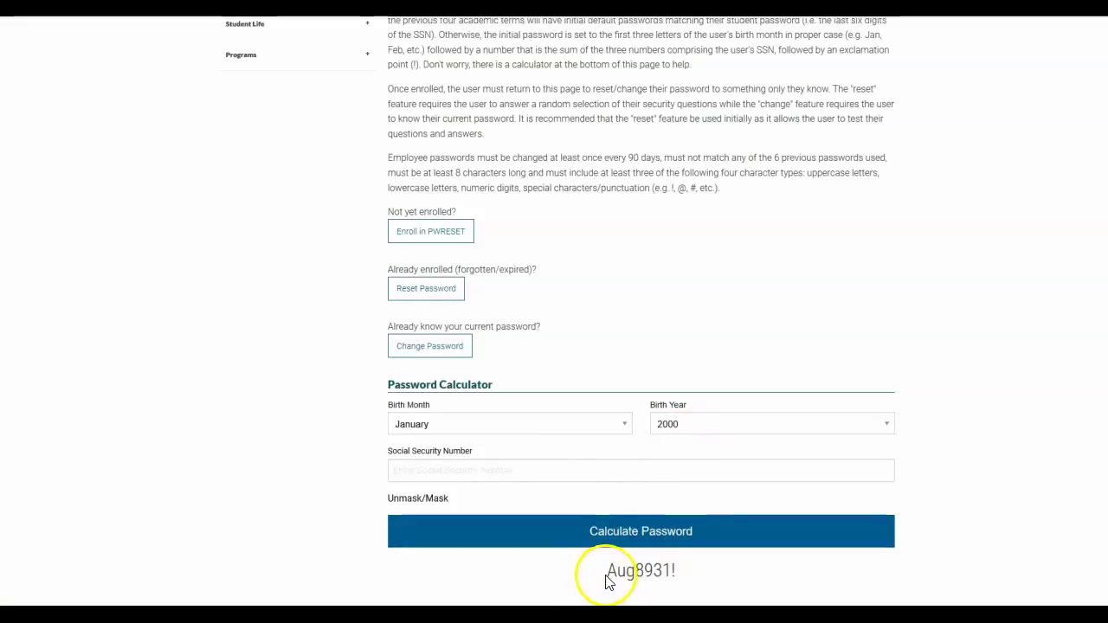
left_click_drag(606, 582, 686, 582)
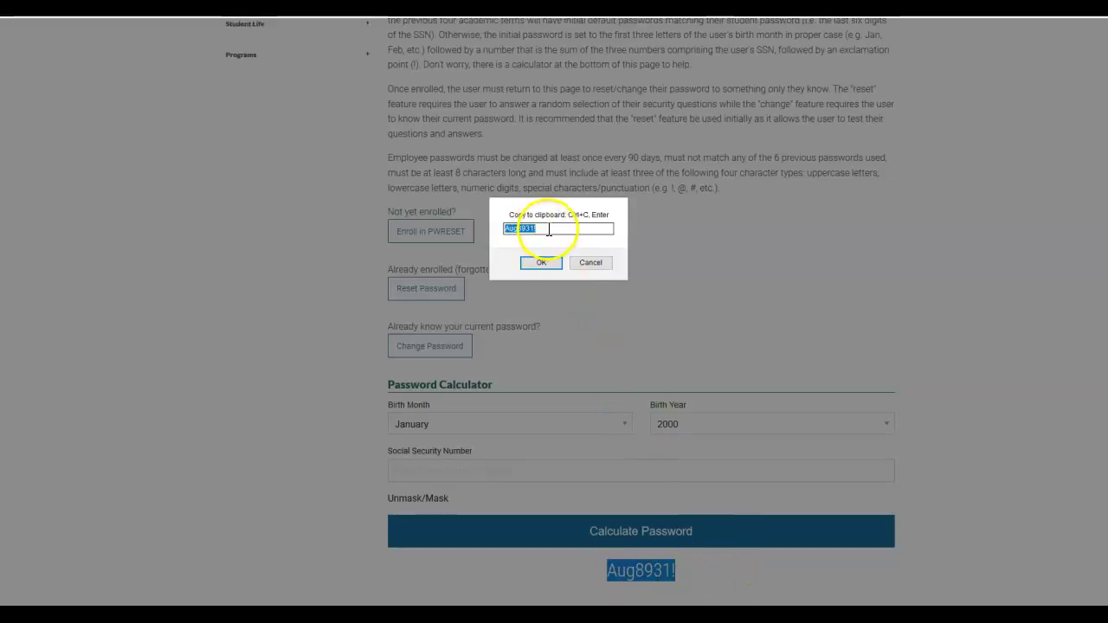
Step: Confirm the clipboard copy, then begin the PwReset enrollment login with the username
left_click(541, 262)
left_click(443, 236)
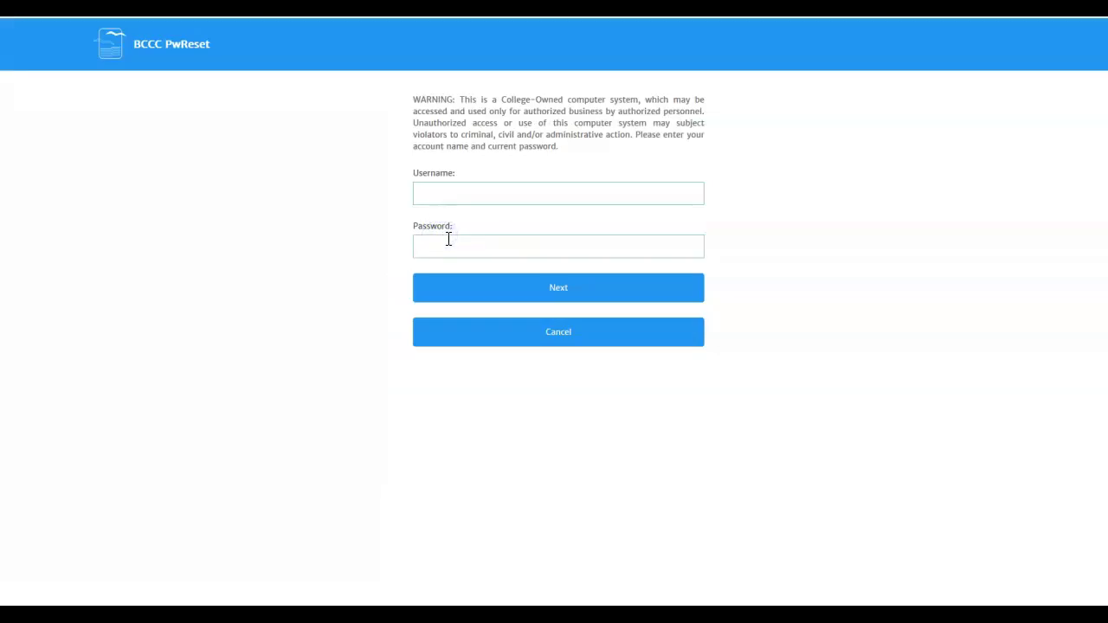
left_click(458, 196)
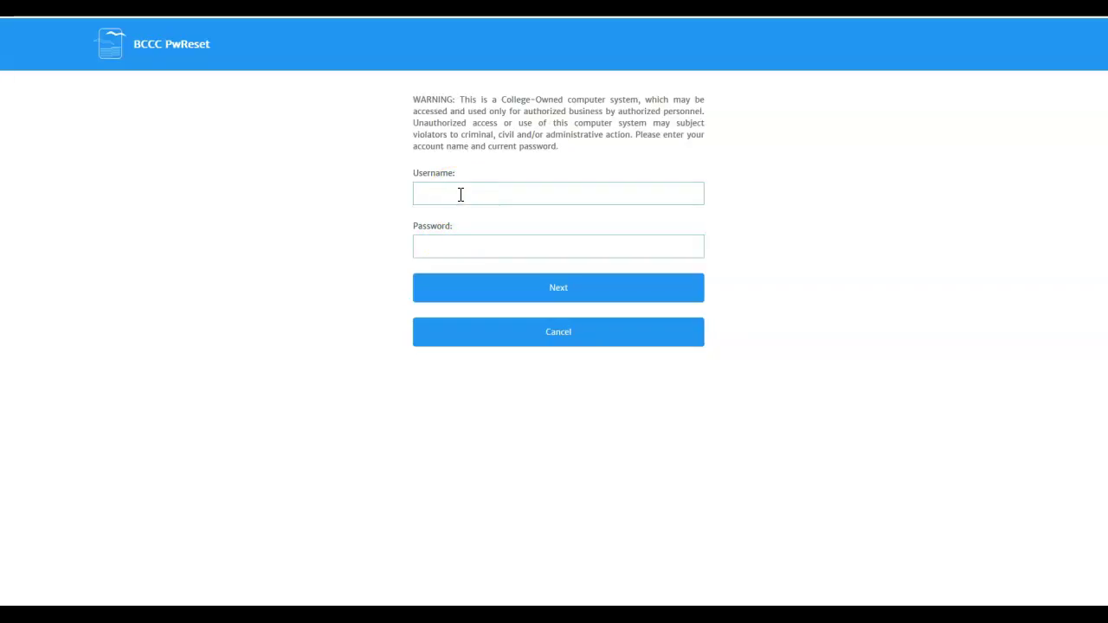
left_click(462, 187)
Step: Fill in the calculated password and submit the enrollment login
left_click(465, 246)
left_click(416, 244)
left_click(444, 249)
left_click(556, 289)
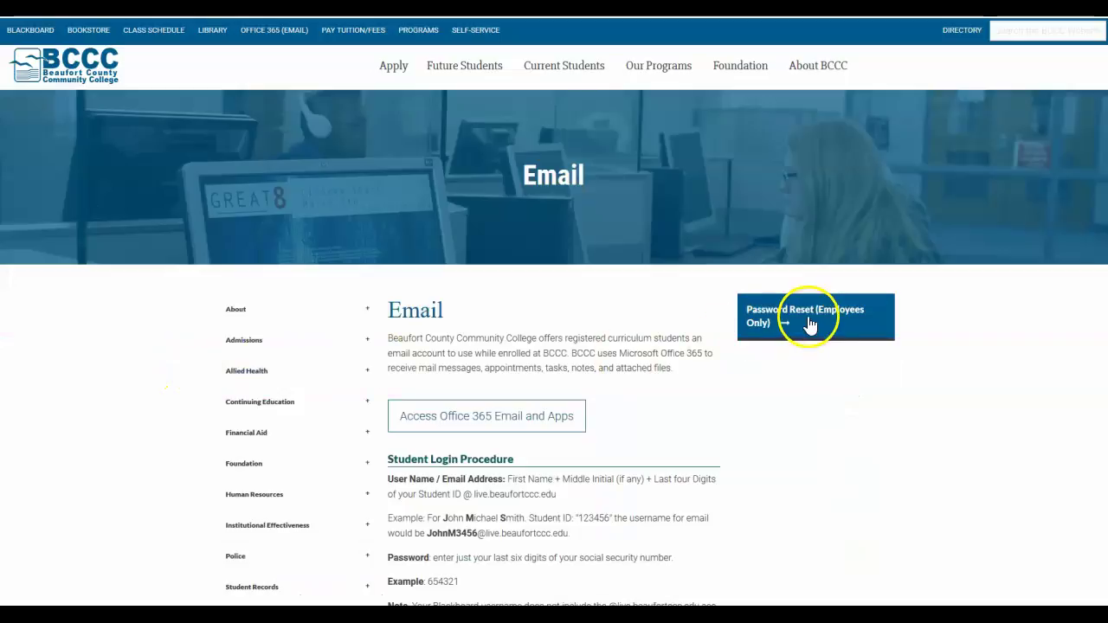
Step: Reopen Password Reset (Employees Only) and scroll to the Enroll buttons and Password Calculator
left_click(809, 326)
scroll(857, 454, "down", 3)
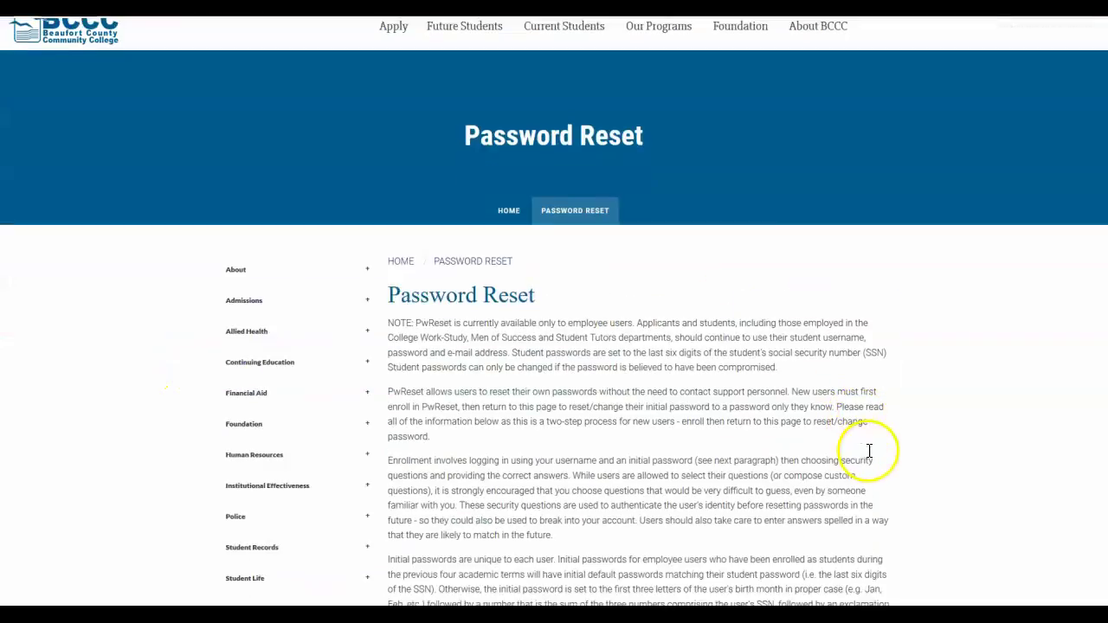
scroll(866, 444, "down", 3)
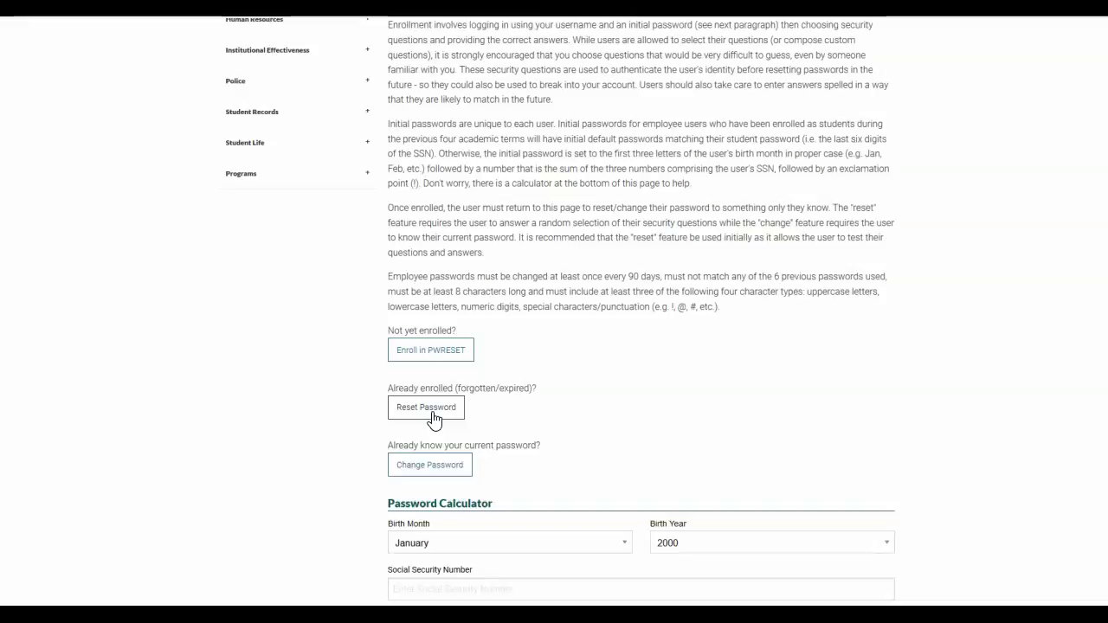
scroll(335, 451, "down", 1)
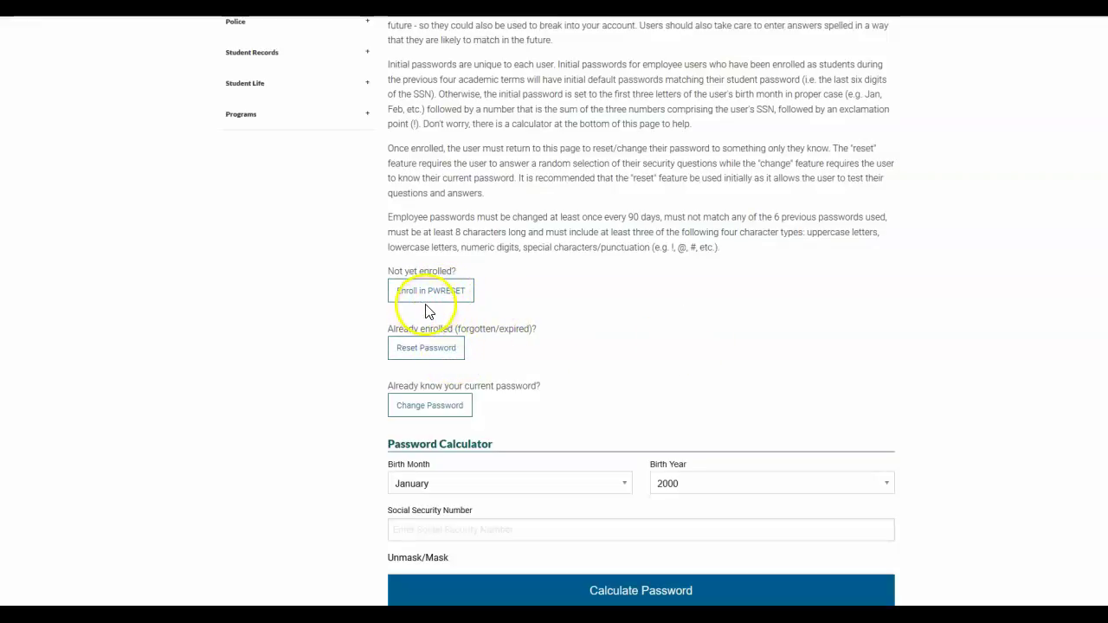
scroll(608, 372, "down", 2)
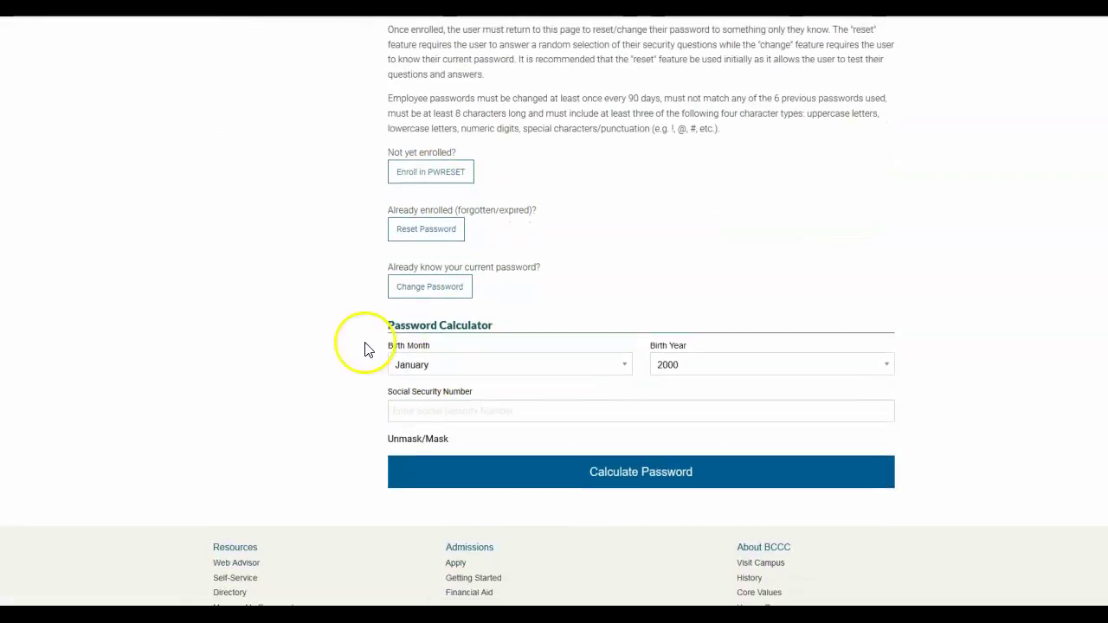
left_click(367, 463)
mouse_move(366, 463)
left_mouse_down()
mouse_move(344, 450)
mouse_move(358, 421)
mouse_move(336, 414)
left_mouse_up()
scroll(336, 413, "up", 1)
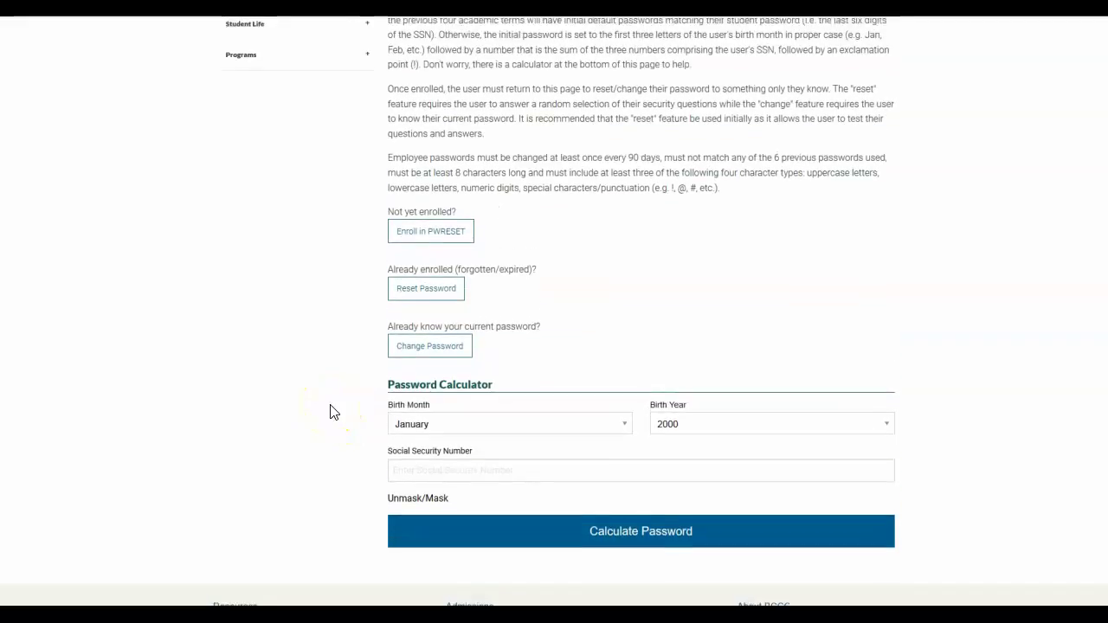
left_click(289, 404)
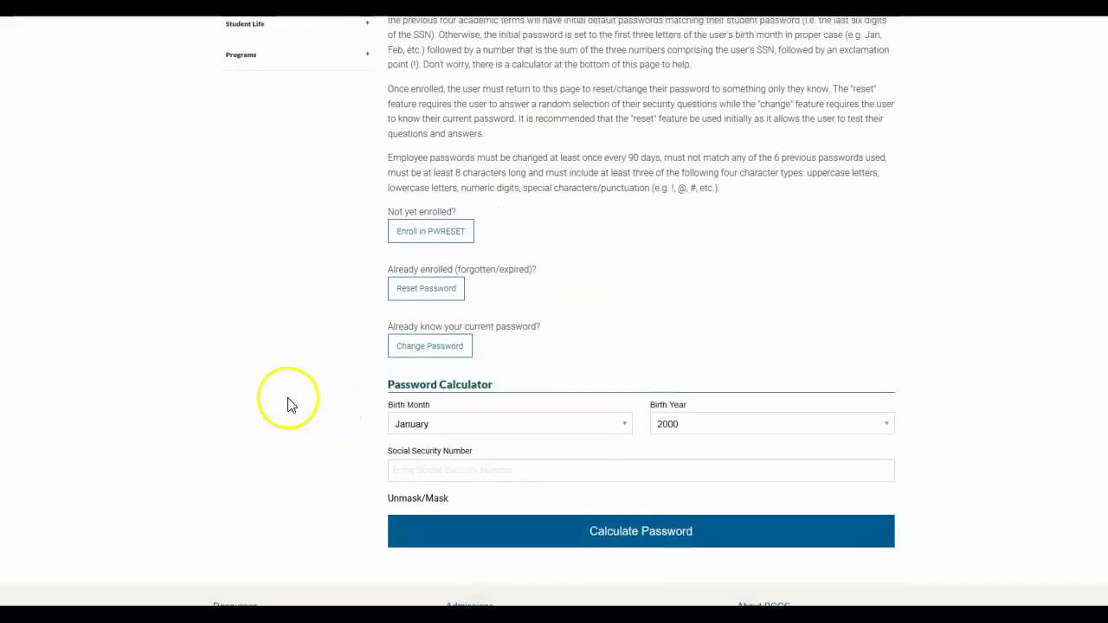